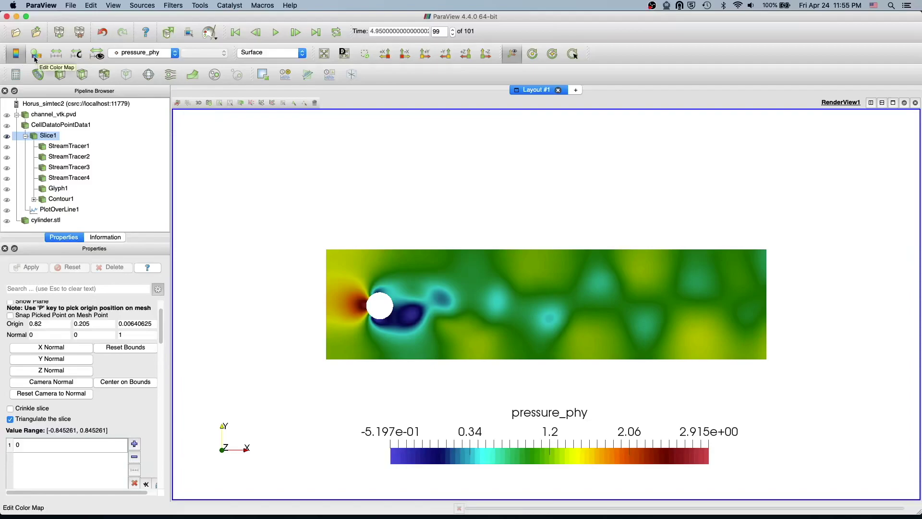
Step: Open the Color Map Editor for the slice's pressure_phy colouring
{"action": "left_click", "coordinate": [33, 55]}
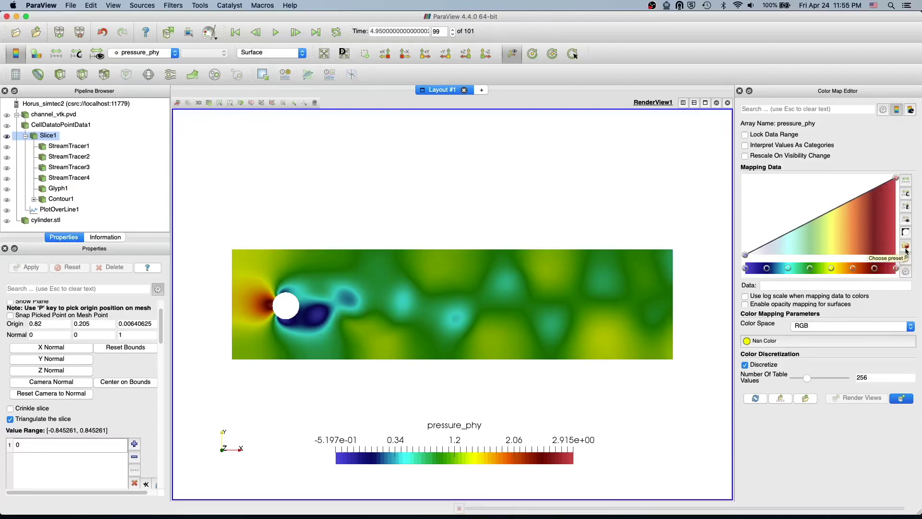
Step: Apply the Cool to Warm colour preset to the pressure slice
{"action": "left_click", "coordinate": [906, 247]}
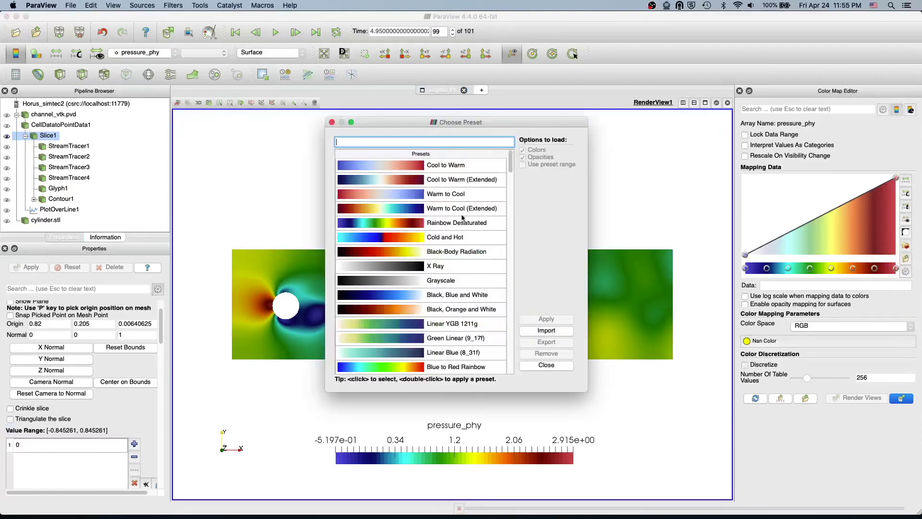
{"action": "left_click", "coordinate": [453, 167]}
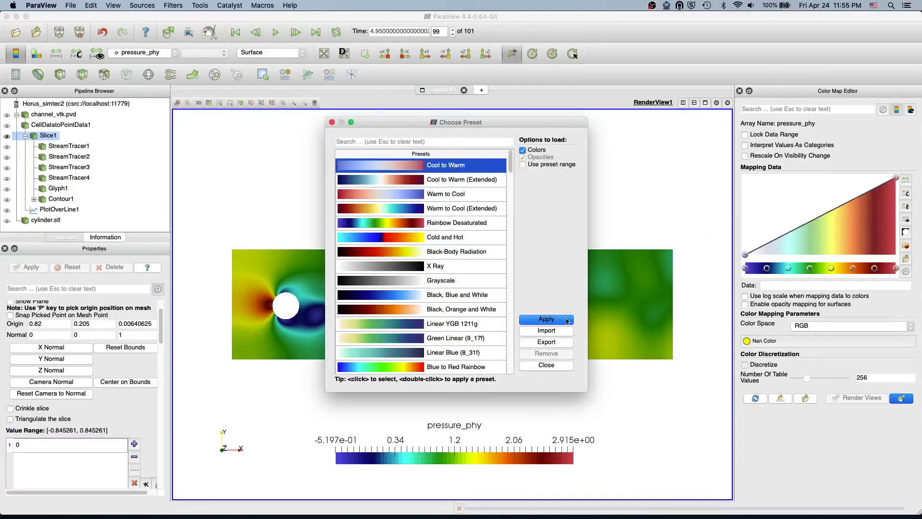
{"action": "left_click", "coordinate": [568, 323]}
{"action": "left_click_drag", "start_coordinate": [496, 122], "coordinate": [518, 89]}
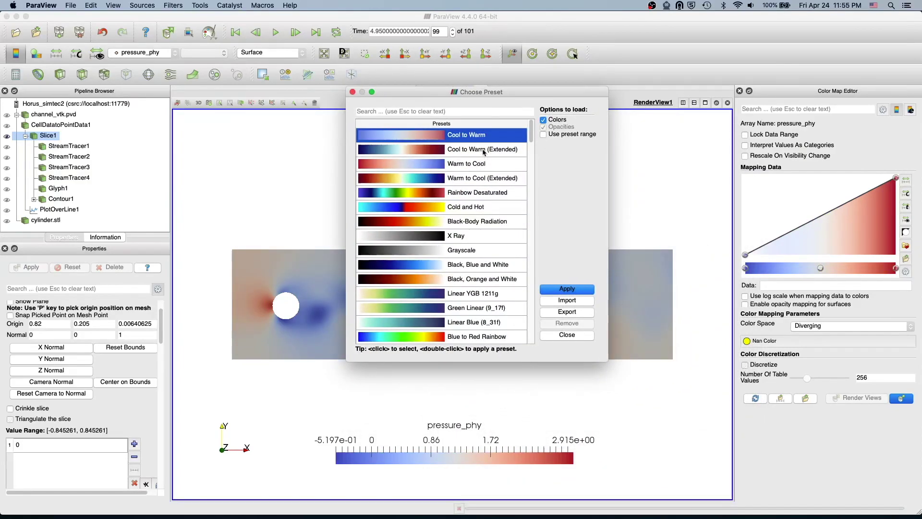
Step: Switch the slice to the Rainbow Desaturated preset and close the preset chooser
{"action": "left_click", "coordinate": [483, 152]}
{"action": "left_click", "coordinate": [479, 192]}
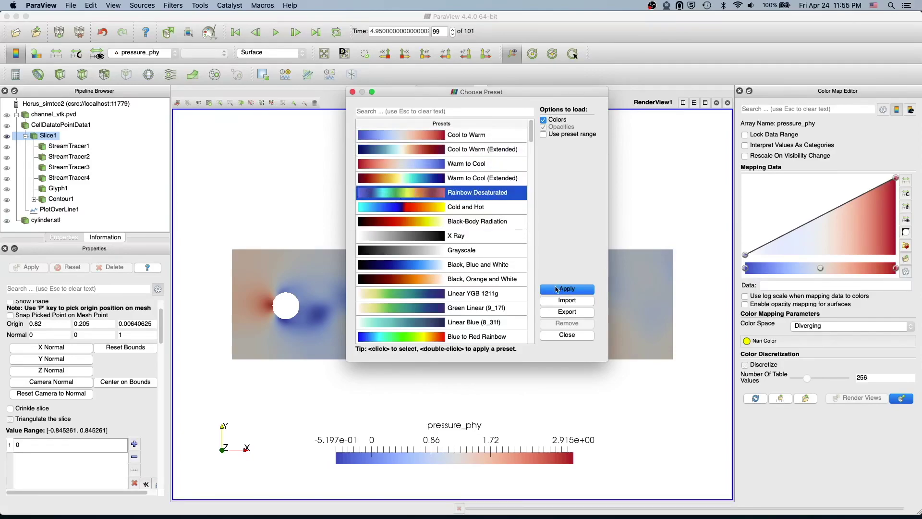
{"action": "left_click", "coordinate": [557, 289]}
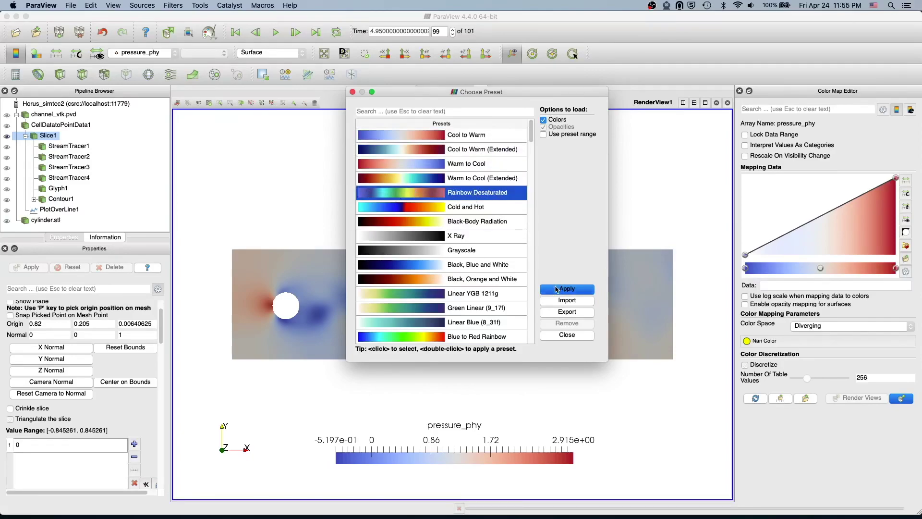
{"action": "left_click", "coordinate": [566, 336]}
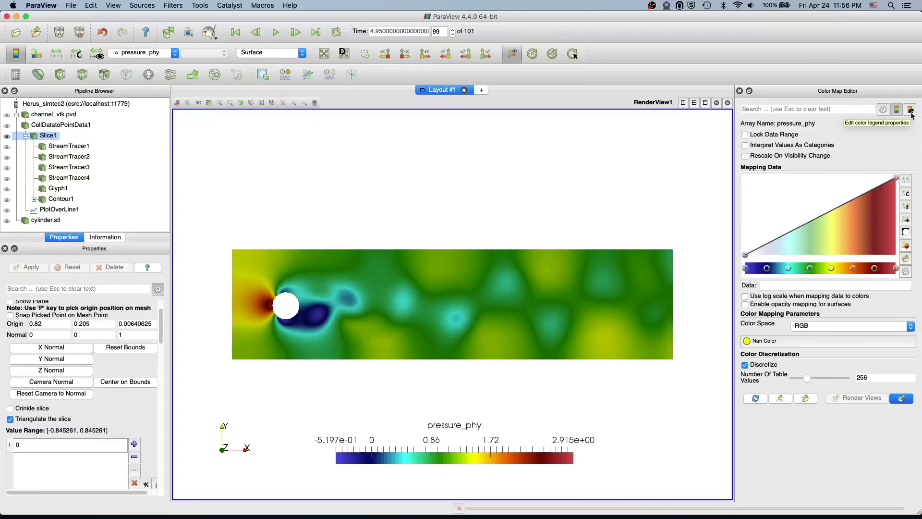
Step: Title the pressure legend 'Pressure [Pa]' with centred justification, and apply
{"action": "left_click", "coordinate": [912, 111]}
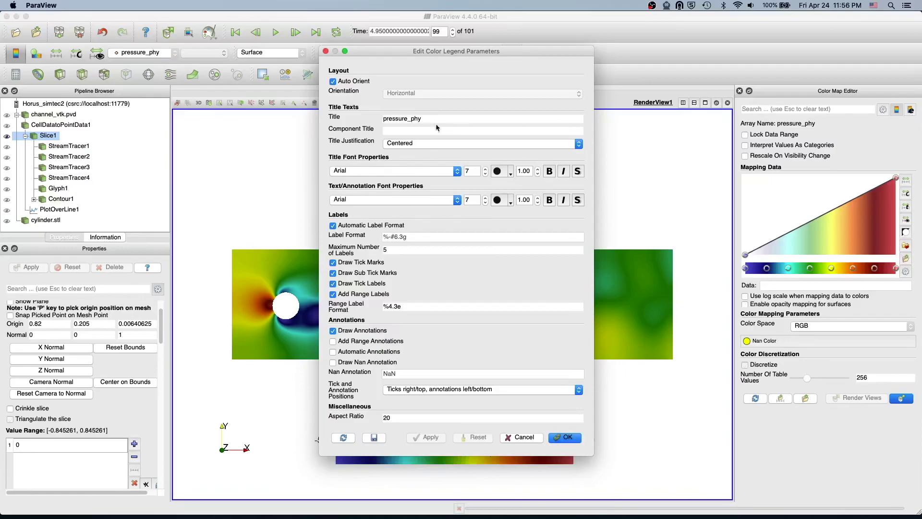
{"action": "left_click_drag", "start_coordinate": [422, 119], "coordinate": [367, 114]}
{"action": "type", "text": "P"}
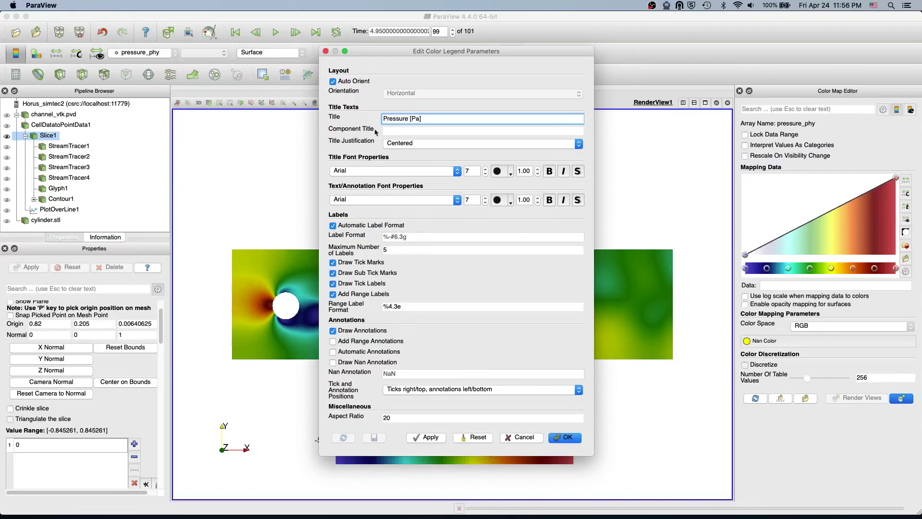
{"action": "left_click", "coordinate": [416, 144]}
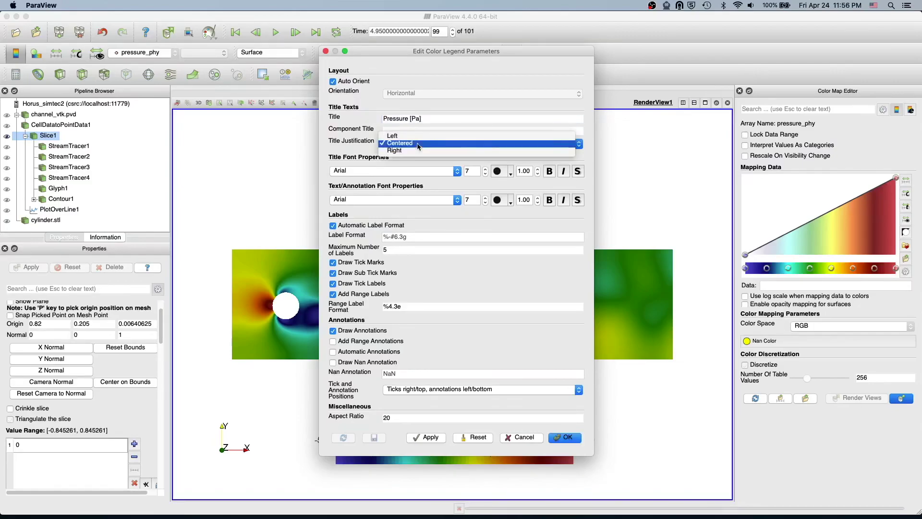
{"action": "left_click", "coordinate": [362, 136]}
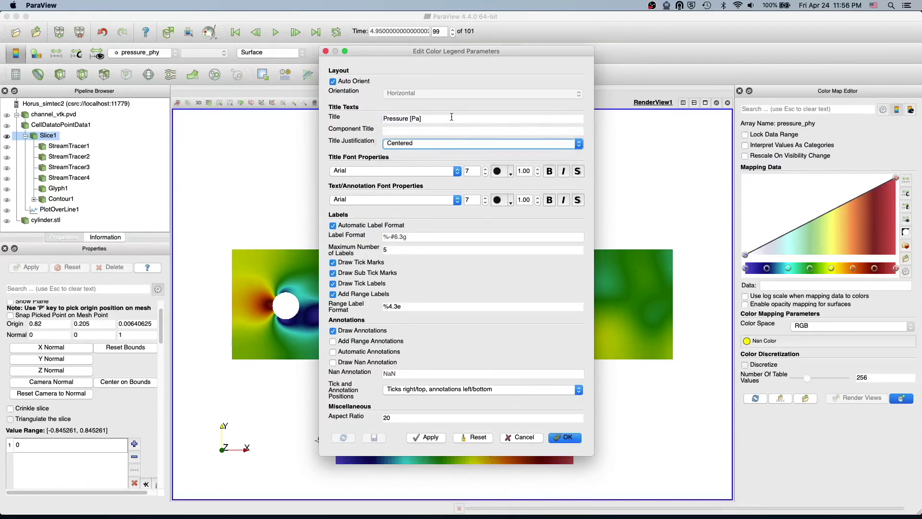
{"action": "left_click", "coordinate": [421, 144]}
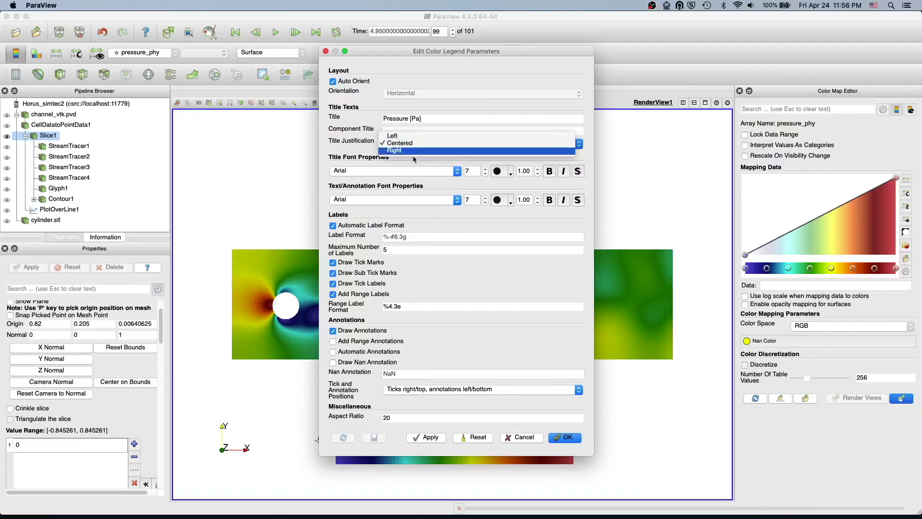
{"action": "left_click", "coordinate": [484, 165]}
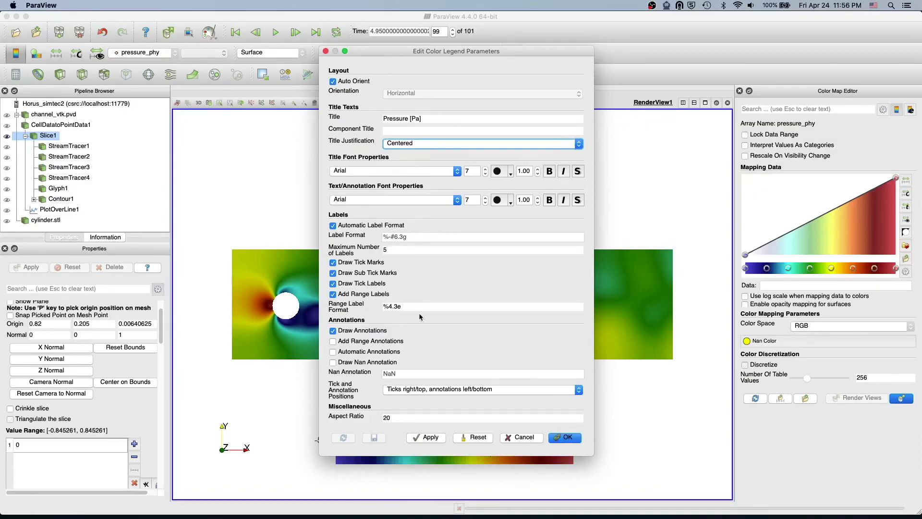
{"action": "left_click", "coordinate": [430, 436]}
{"action": "left_click", "coordinate": [576, 438]}
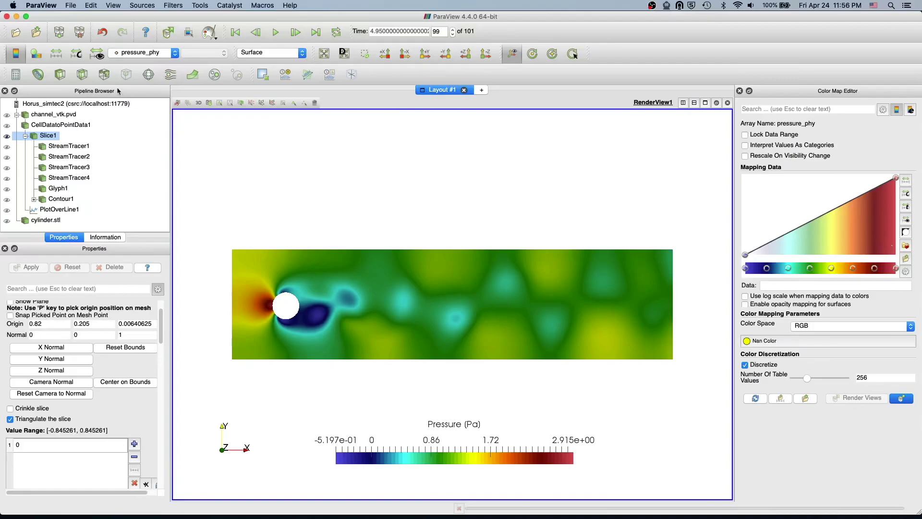
Step: Rescale the pressure colour range to the data, topping out at 2.726
{"action": "left_click", "coordinate": [56, 58]}
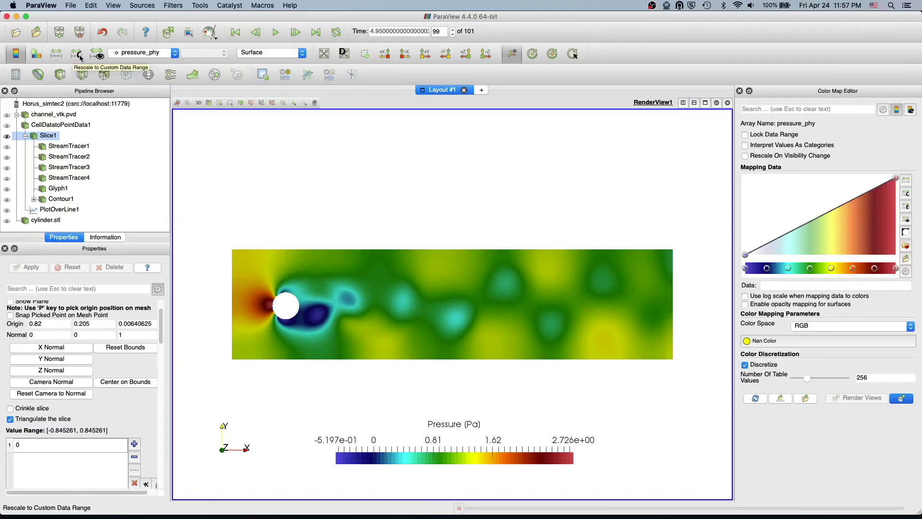
{"action": "left_click", "coordinate": [79, 58]}
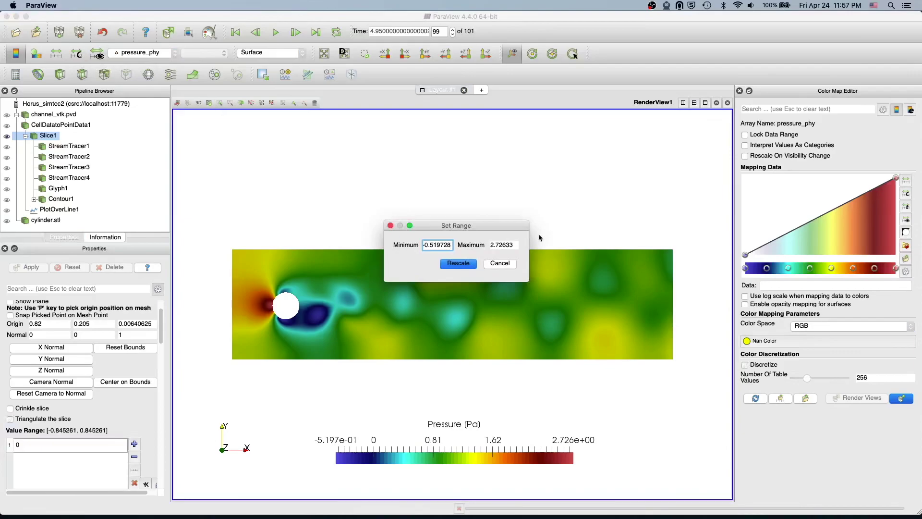
Step: Set a custom pressure colour range from minimum -0.5 to maximum 3
{"action": "triple_click", "coordinate": [430, 245]}
{"action": "type", "text": "-0.5"}
{"action": "key", "text": "Tab"}
{"action": "type", "text": "3"}
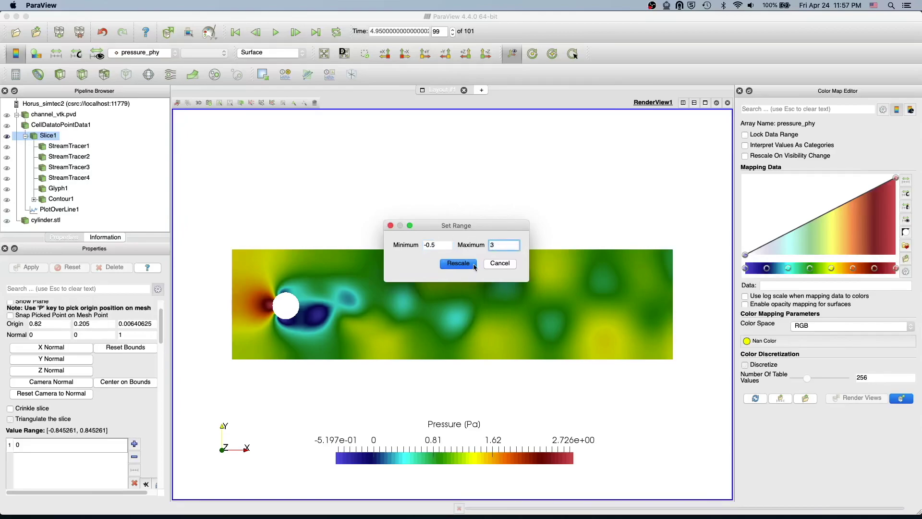
{"action": "left_click", "coordinate": [468, 264]}
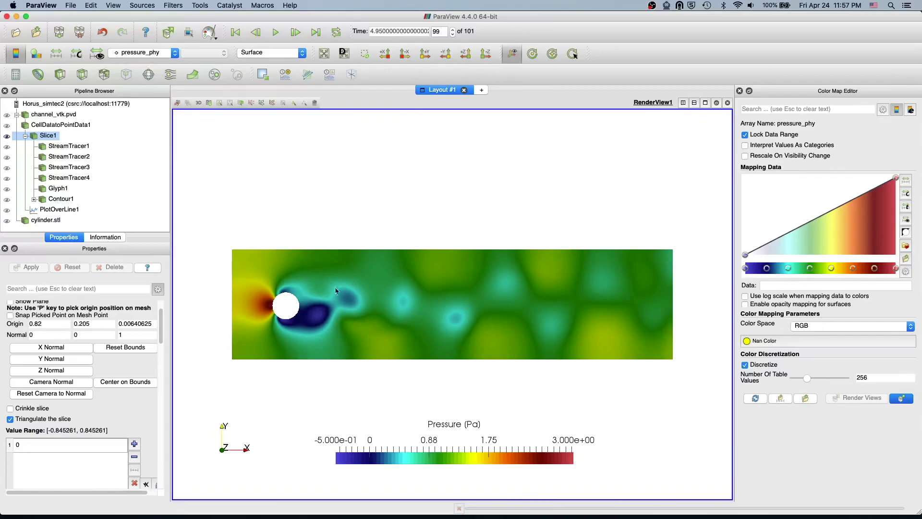
{"action": "scroll", "coordinate": [542, 262], "scroll_direction": "up", "scroll_amount": 5}
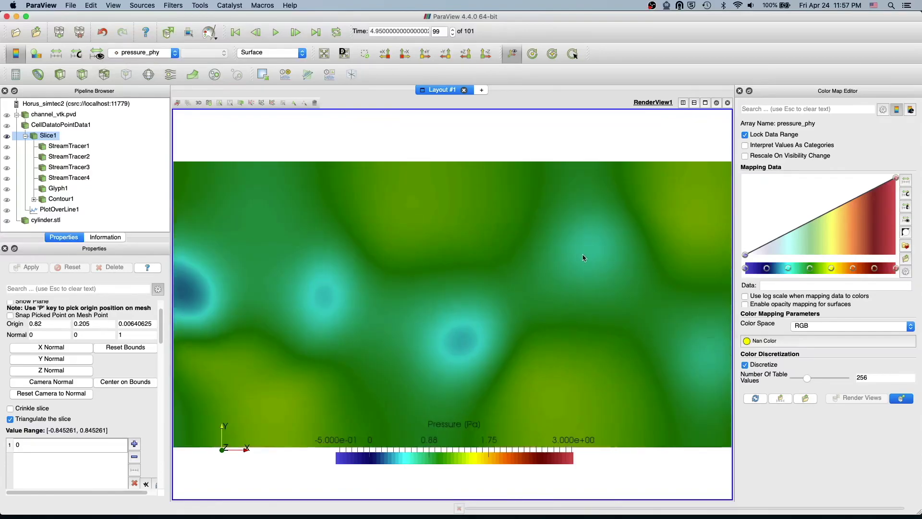
{"action": "scroll", "coordinate": [467, 292], "scroll_direction": "up", "scroll_amount": 2}
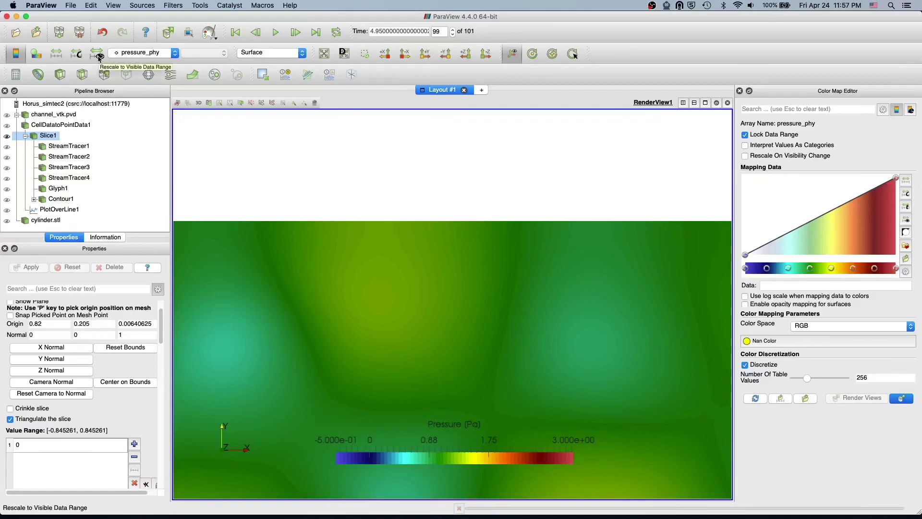
Step: Fit pressure colours to the visible region (6.208e-01 to 1.276e+00), then to full data
{"action": "left_click", "coordinate": [98, 57]}
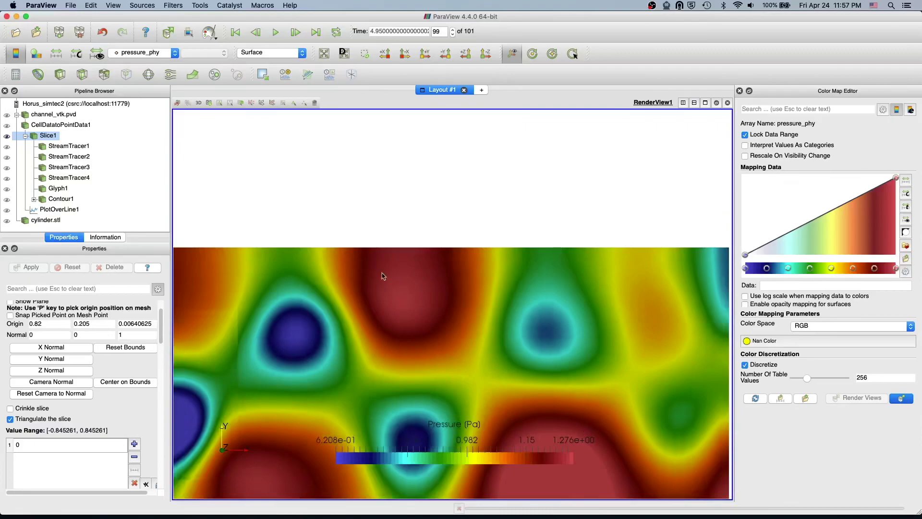
{"action": "scroll", "coordinate": [416, 281], "scroll_direction": "down", "scroll_amount": 2}
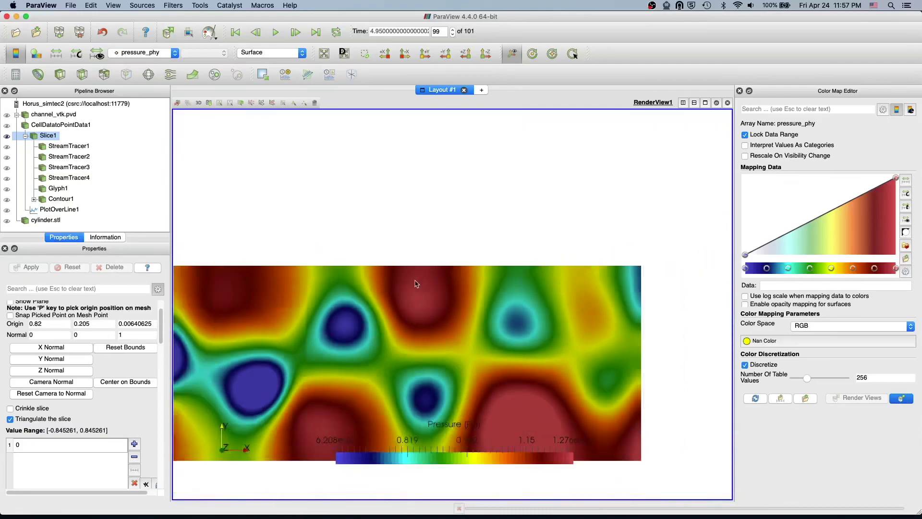
{"action": "scroll", "coordinate": [415, 284], "scroll_direction": "down", "scroll_amount": 2}
{"action": "scroll", "coordinate": [415, 284], "scroll_direction": "down", "scroll_amount": 3}
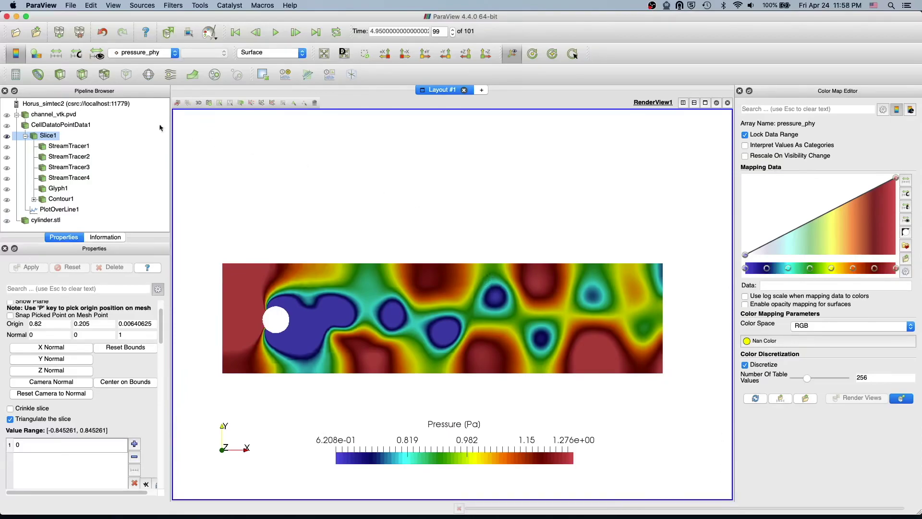
{"action": "left_click", "coordinate": [57, 54]}
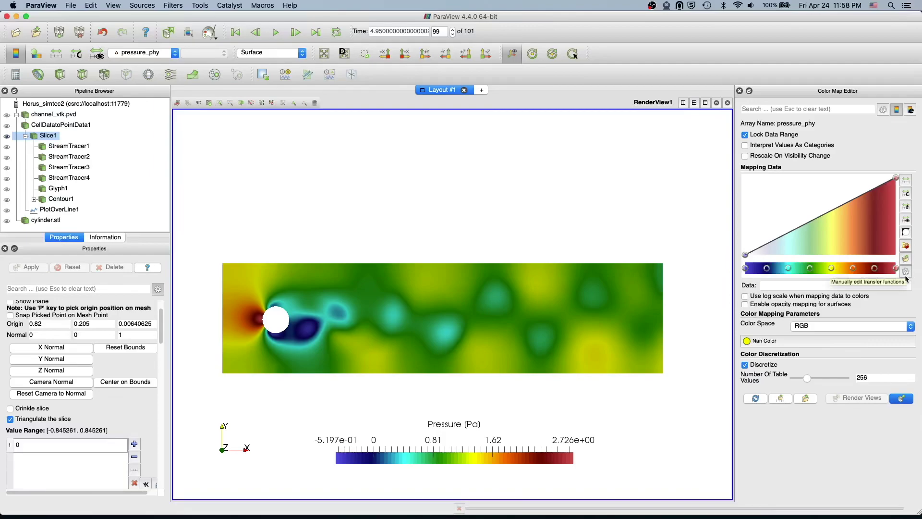
Step: Show and hide the colour and opacity value tables, then bring up the preset list
{"action": "left_click", "coordinate": [907, 272]}
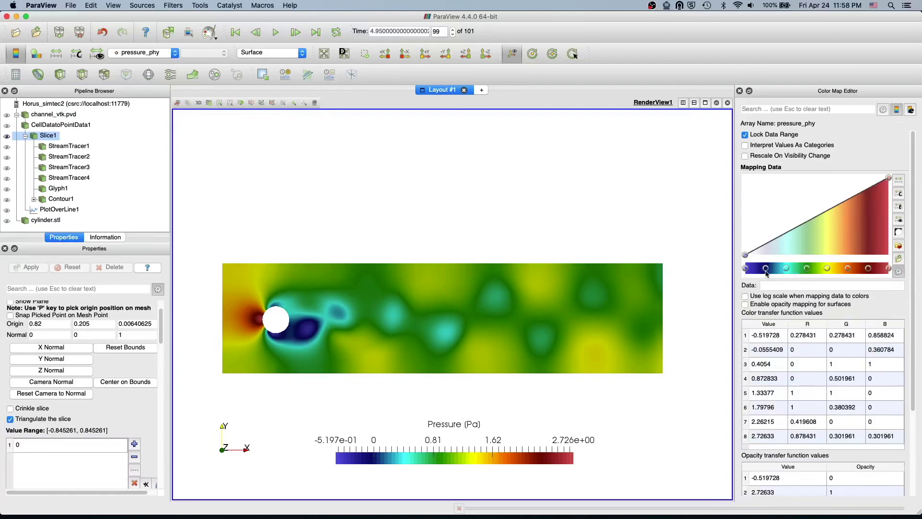
{"action": "left_click", "coordinate": [900, 273]}
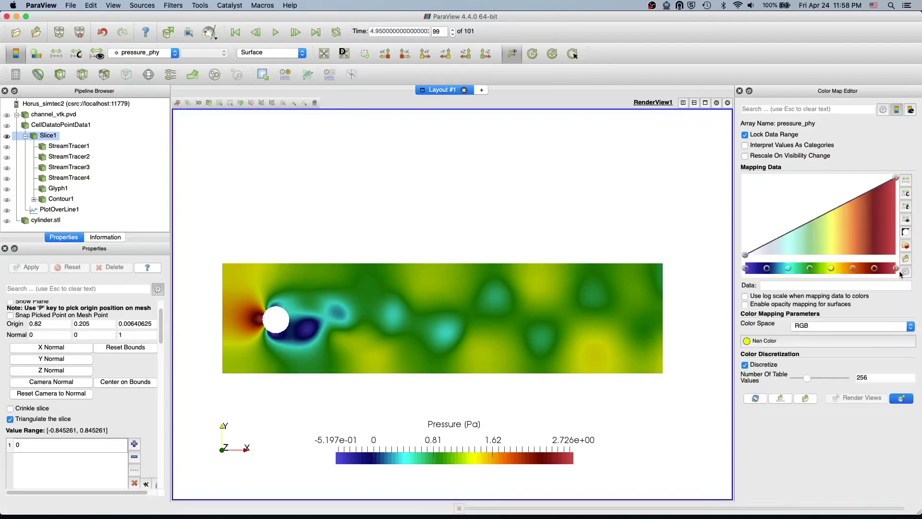
{"action": "left_click", "coordinate": [906, 247]}
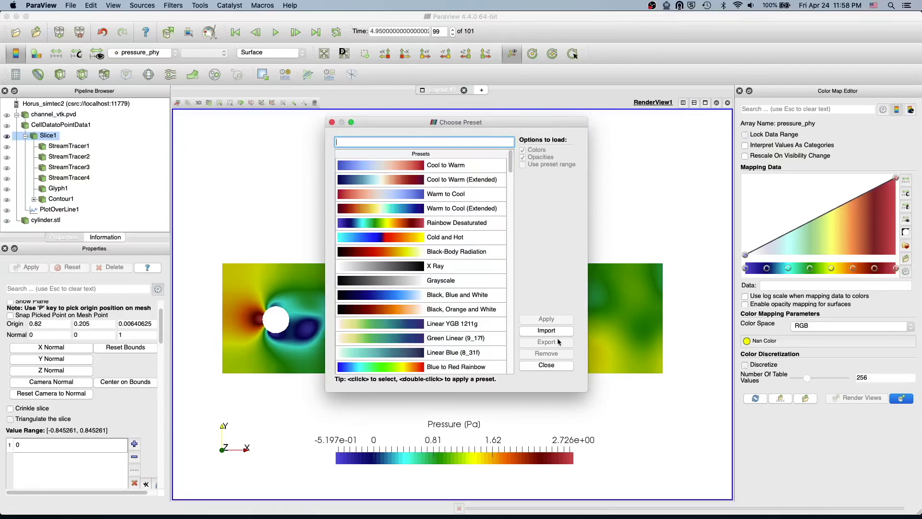
Step: Close the preset list and shift the yellow colour point along the pressure scale
{"action": "left_click", "coordinate": [561, 365]}
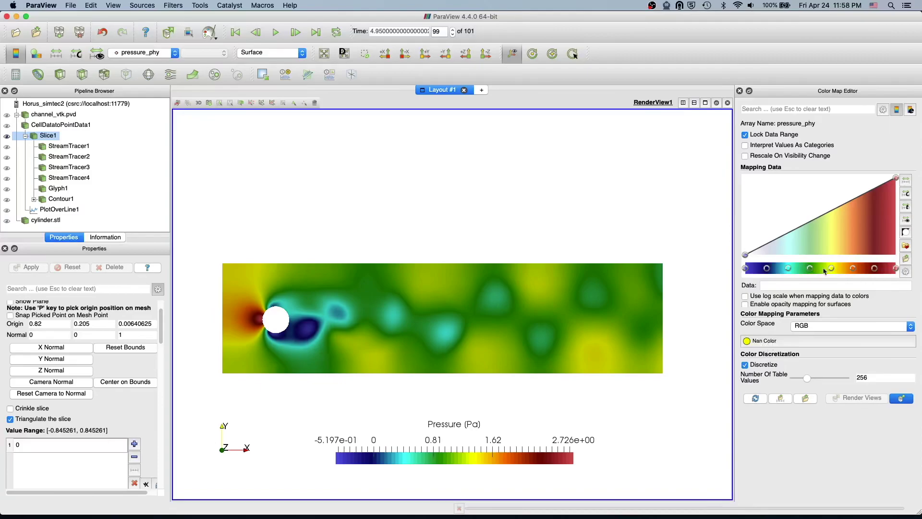
{"action": "left_click_drag", "start_coordinate": [831, 269], "coordinate": [829, 269]}
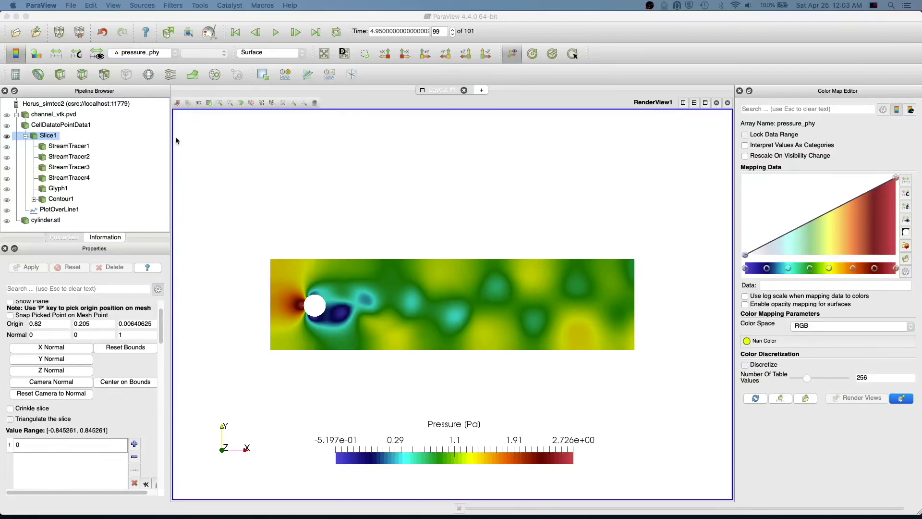
Step: Colour the slice by velocity_phy magnitude (1.939e-05 to 2.223e+00) and open its legend settings
{"action": "left_click", "coordinate": [157, 53]}
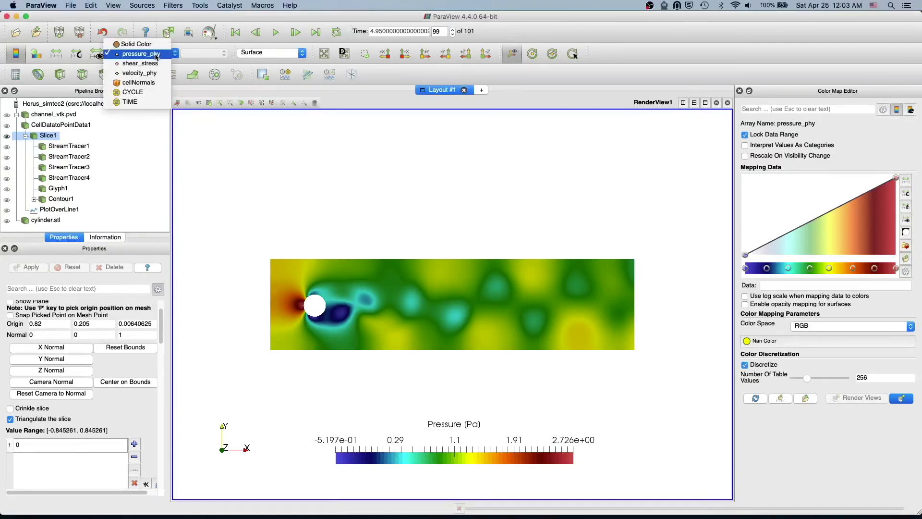
{"action": "left_click", "coordinate": [155, 73]}
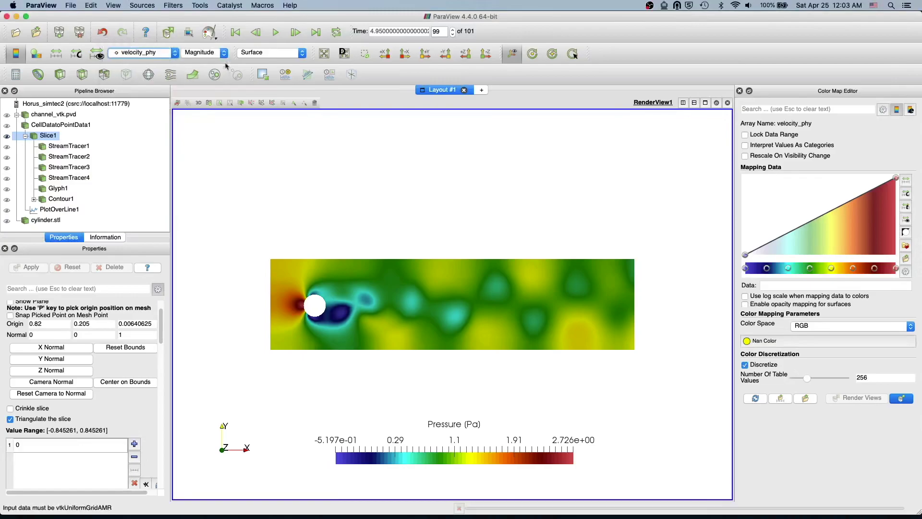
{"action": "left_click", "coordinate": [910, 111]}
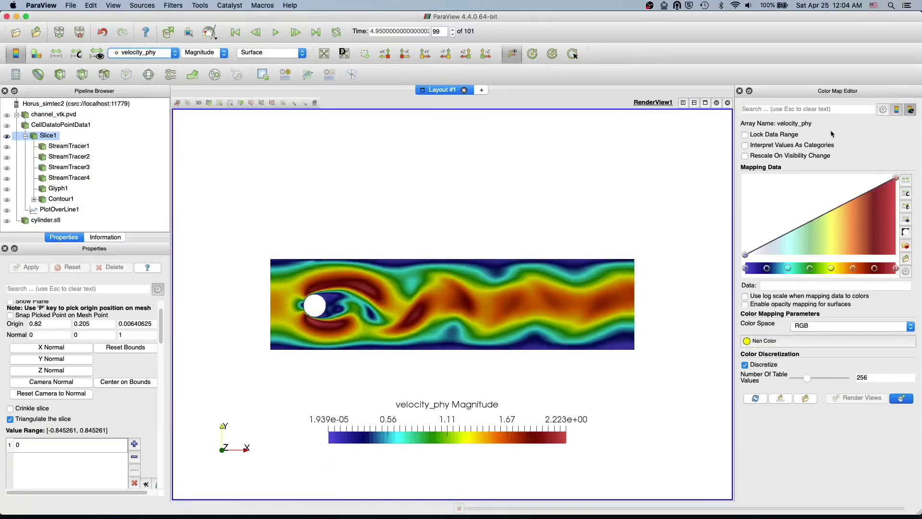
Step: Replace the legend title text and clear the Magnitude component title
{"action": "double_click", "coordinate": [429, 118]}
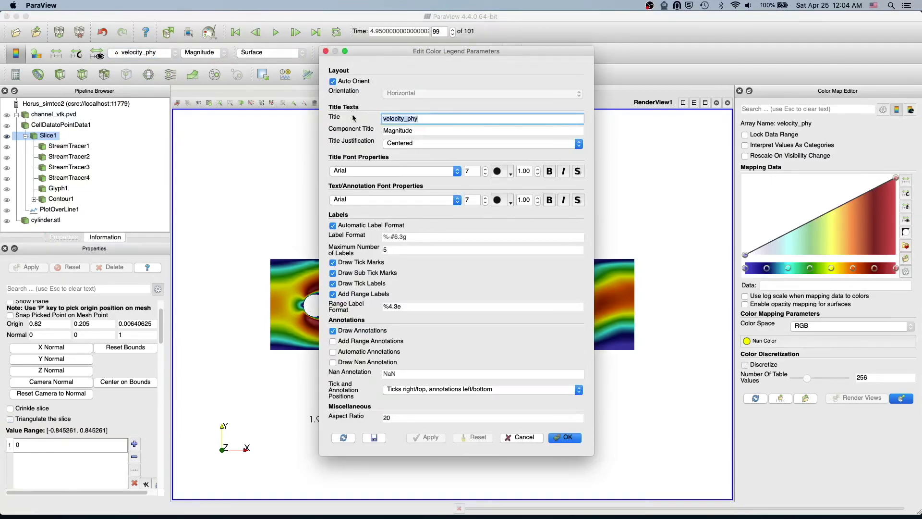
{"action": "type", "text": "vevlo"}
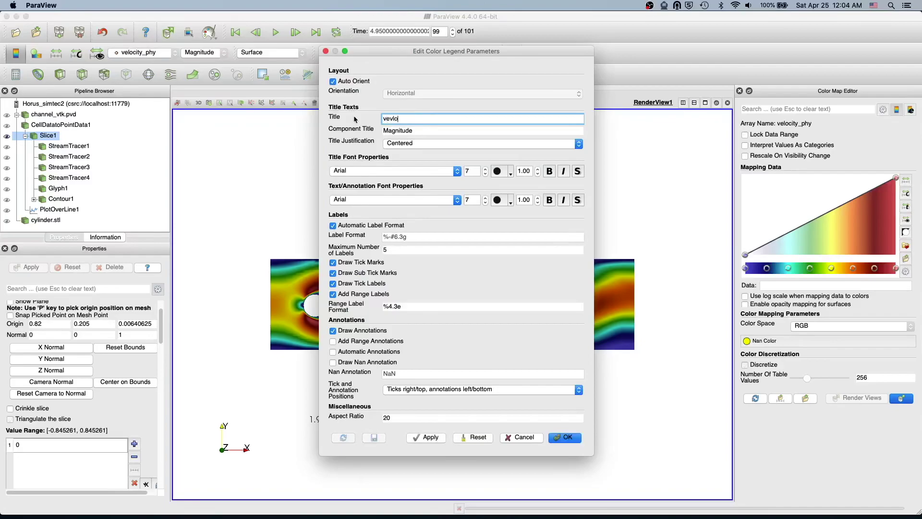
{"action": "type", "text": "c"}
{"action": "key", "text": "BackSpace"}
{"action": "key", "text": "BackSpace"}
{"action": "key", "text": "BackSpace"}
{"action": "key", "text": "BackSpace"}
{"action": "key", "text": "BackSpace"}
{"action": "key", "text": "BackSpace"}
{"action": "type", "text": "lo"}
{"action": "type", "text": "city "}
{"action": "type", "text": "["}
{"action": "type", "text": "m/s]"}
{"action": "key", "text": "Tab"}
{"action": "key", "text": "BackSpace"}
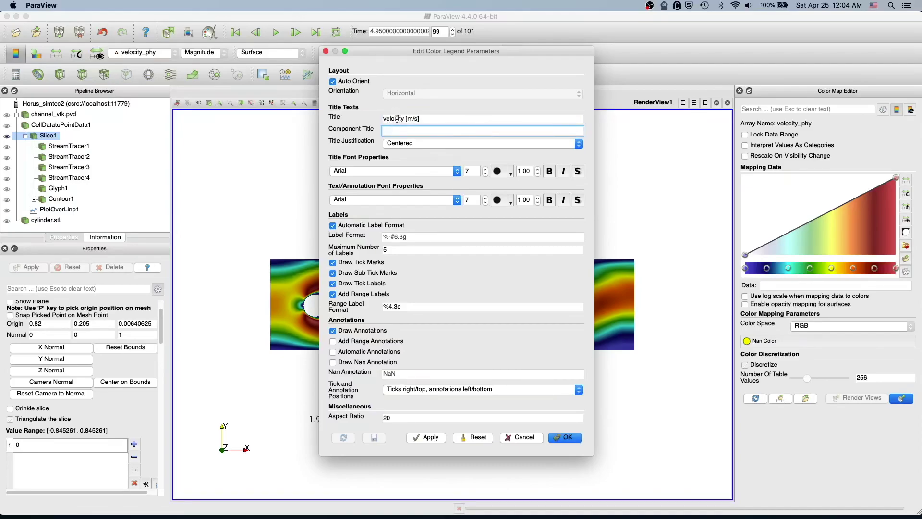
Step: Remove the stray word 'velocity' and backslash from the title, leaving |U| [m/s]
{"action": "left_click", "coordinate": [390, 119]}
{"action": "double_click", "coordinate": [390, 118]}
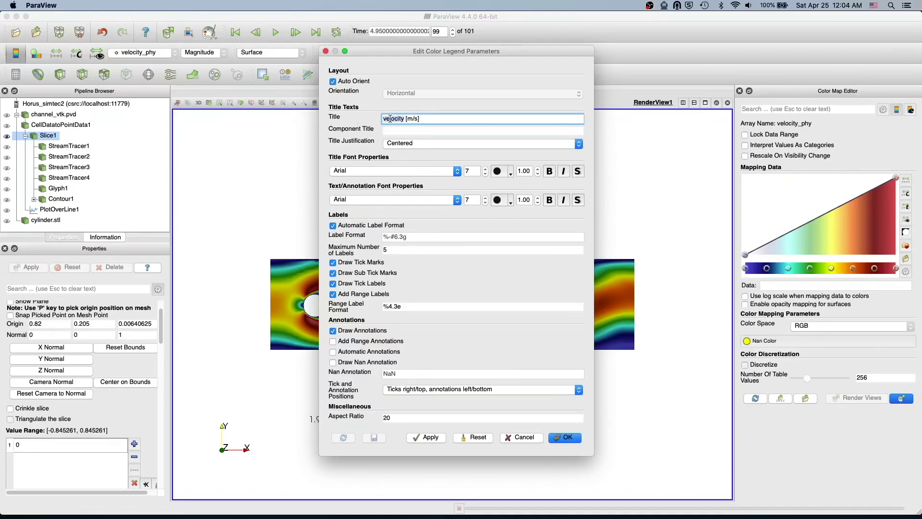
{"action": "key", "text": "BackSpace"}
{"action": "type", "text": "\\"}
{"action": "key", "text": "BackSpace"}
{"action": "type", "text": "|"}
{"action": "type", "text": "U|"}
{"action": "left_click_drag", "start_coordinate": [490, 51], "coordinate": [707, 36]}
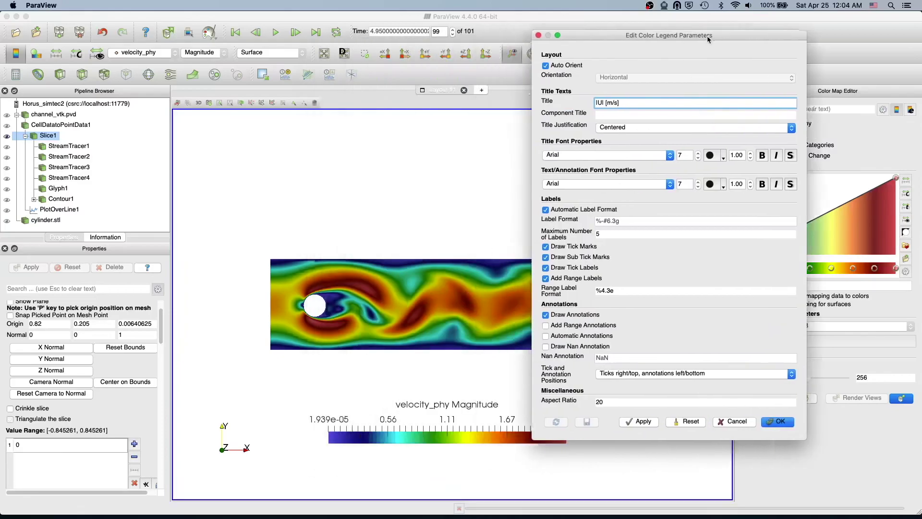
Step: Change the legend title to |U| [$\frac{m}{s}$], replacing the plain m/s units
{"action": "left_click", "coordinate": [650, 423]}
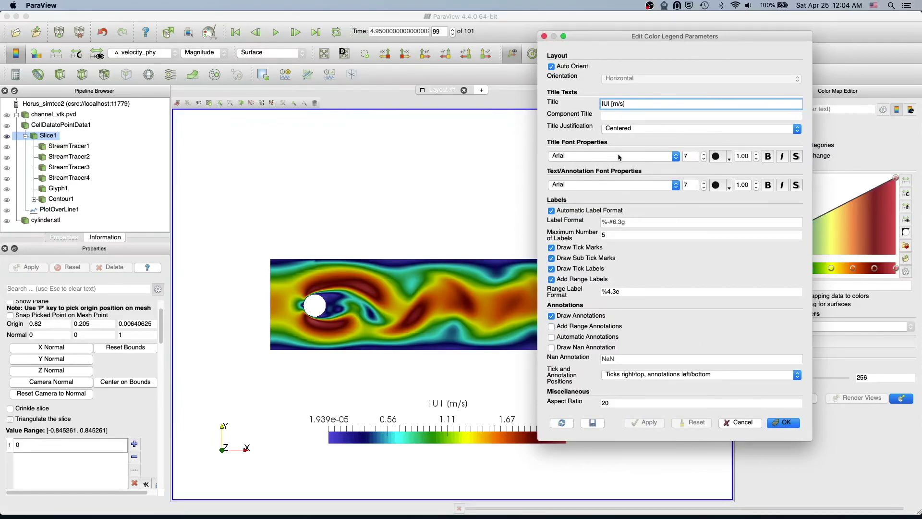
{"action": "type", "text": "$\\frac"}
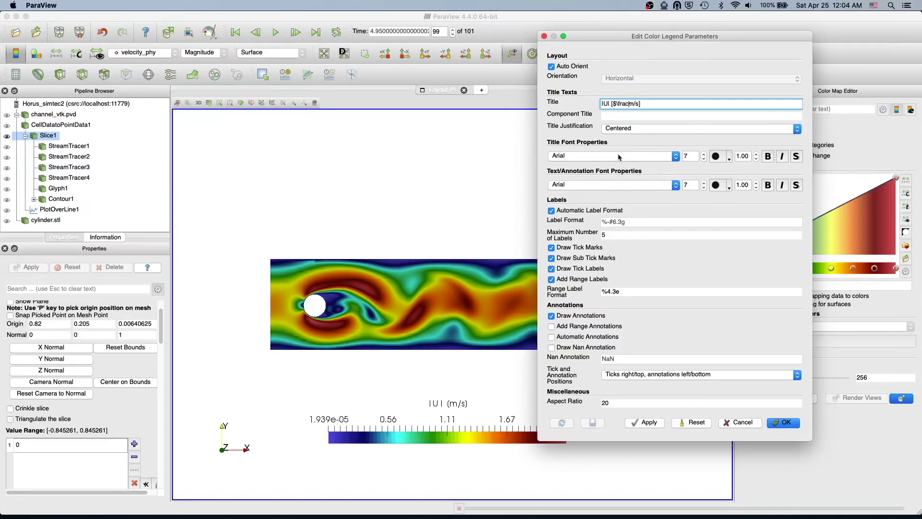
{"action": "type", "text": "{"}
{"action": "key", "text": "Right"}
{"action": "type", "text": "}{s"}
{"action": "type", "text": "}"}
{"action": "key", "text": "Delete"}
{"action": "key", "text": "Delete"}
{"action": "type", "text": "$"}
{"action": "left_click", "coordinate": [657, 423]}
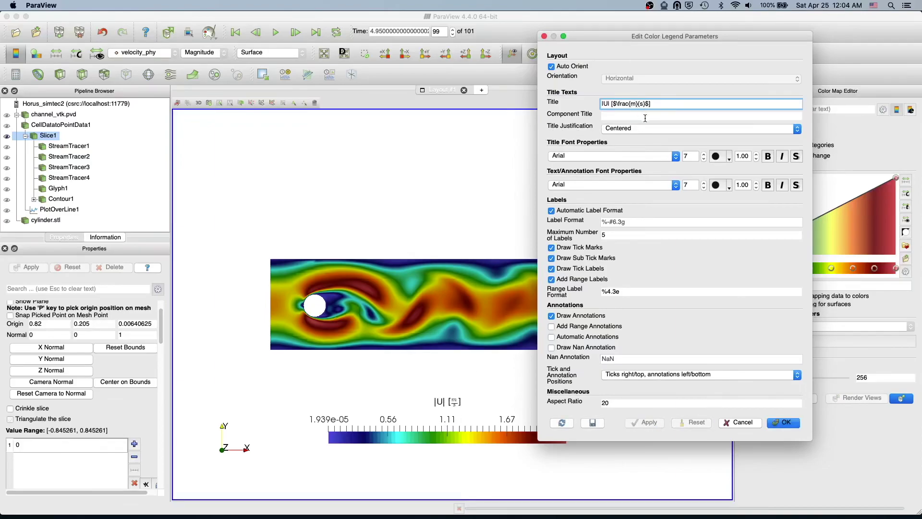
{"action": "type", "text": "\\"}
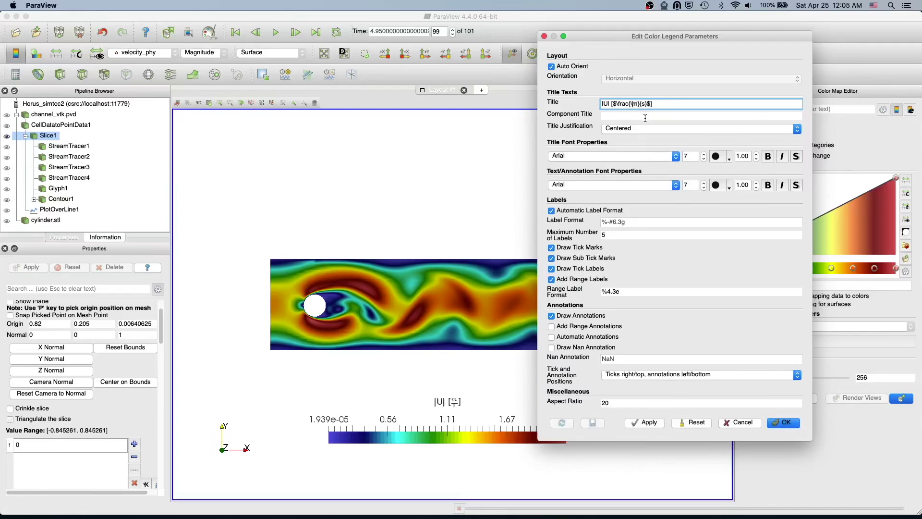
{"action": "type", "text": "u m"}
Step: Try a \mu m numerator, then revert to the m-over-s fraction title
{"action": "left_click", "coordinate": [647, 422]}
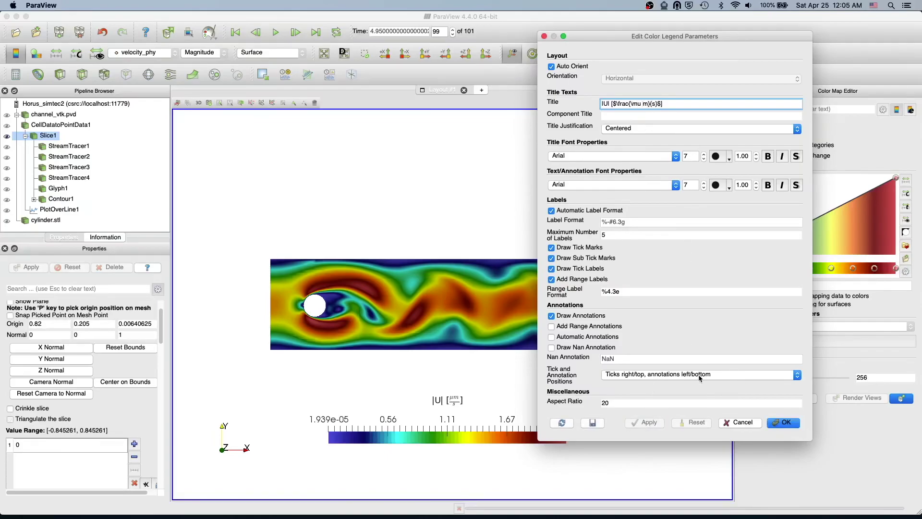
{"action": "key", "text": "BackSpace"}
{"action": "key", "text": "BackSpace"}
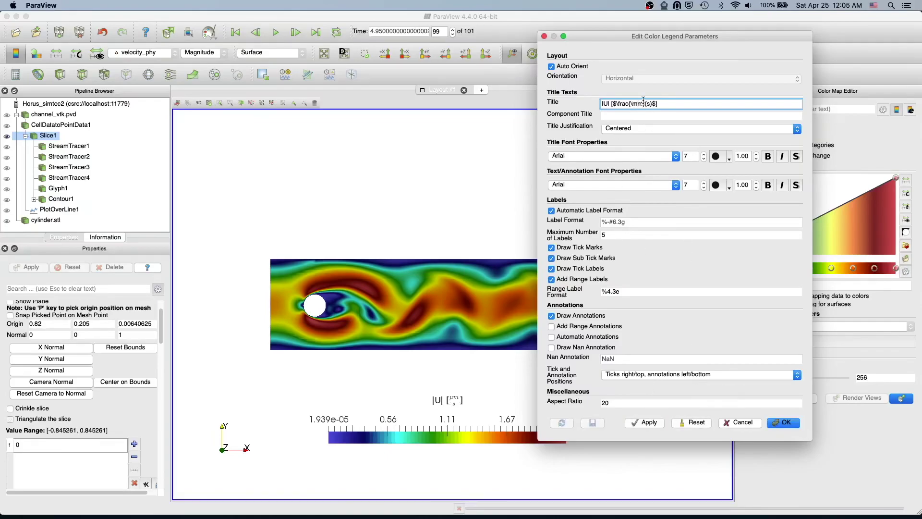
{"action": "key", "text": "BackSpace"}
{"action": "key", "text": "Return"}
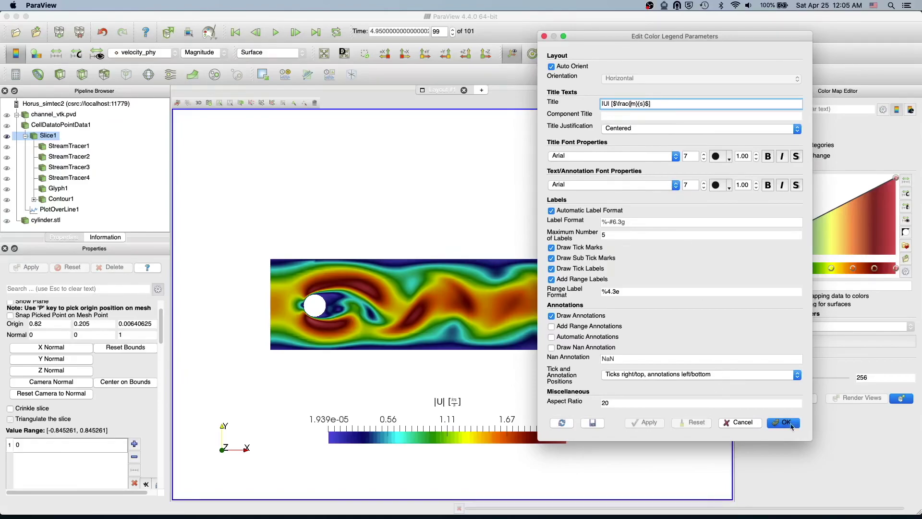